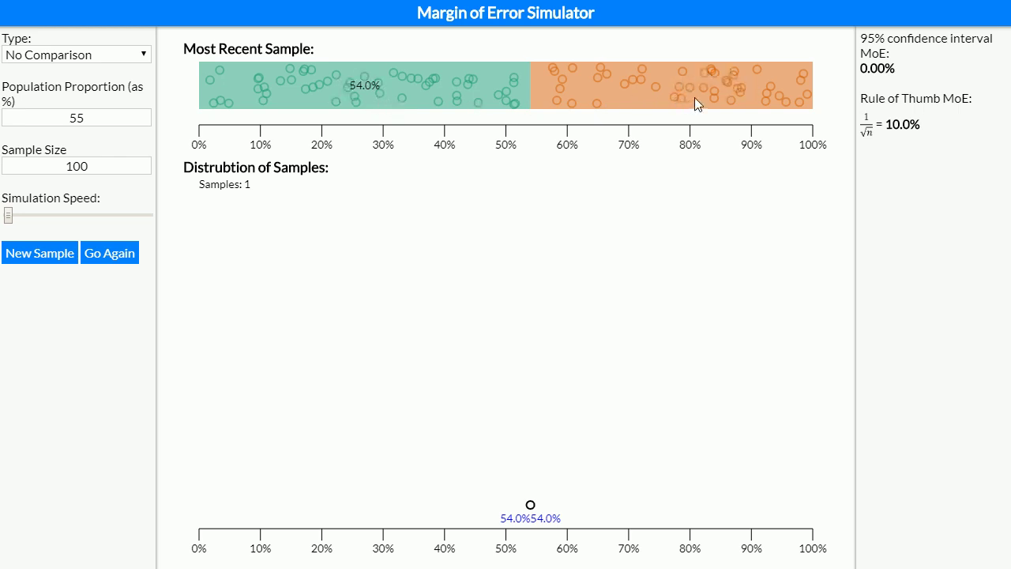
Draw more samples of 100 until 8 samples span 47.0%–61.0% with a 7.00% MoE
left_click(41, 259)
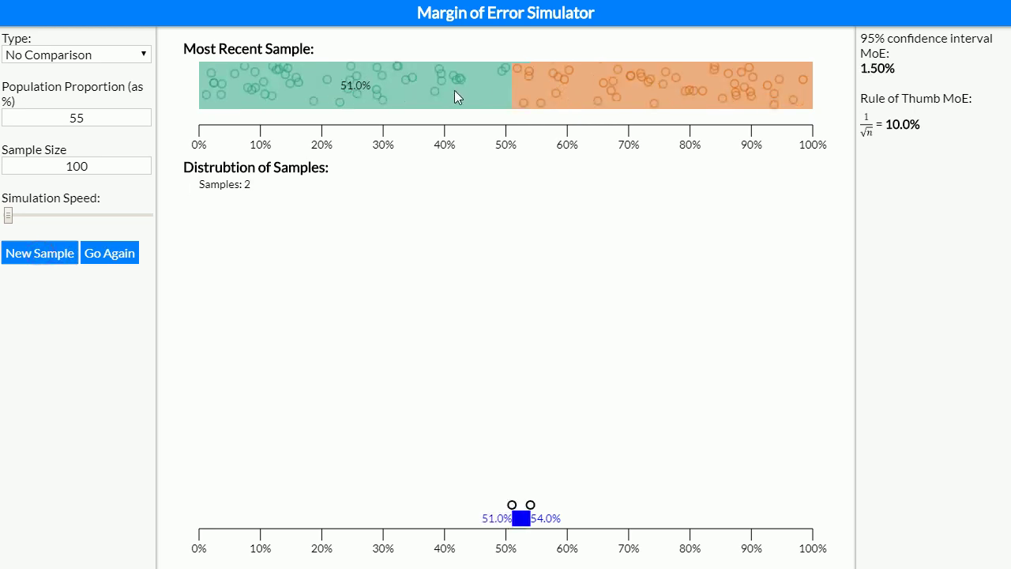
left_click(49, 260)
left_click(48, 255)
left_click(48, 255)
left_click(47, 255)
left_click(48, 255)
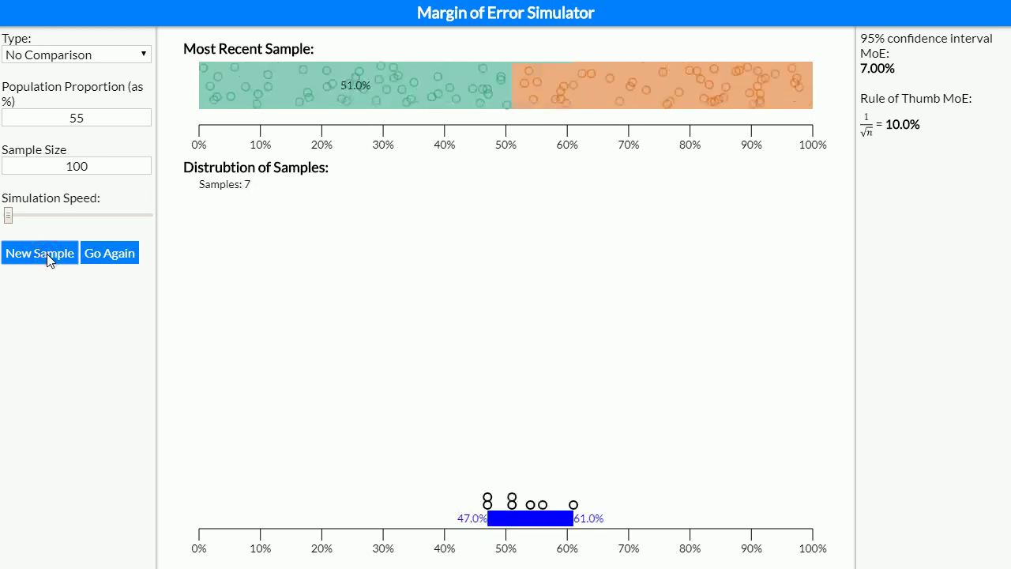
left_click(48, 255)
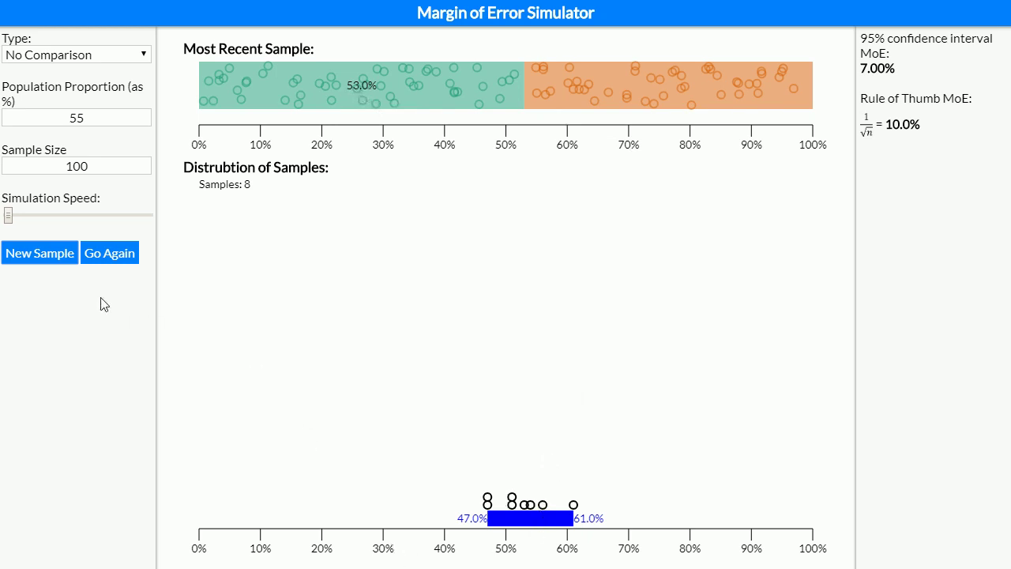
Raise the Simulation Speed slider in stages so sampling runs automatically up to 1000 samples
left_click_drag(10, 217, 82, 220)
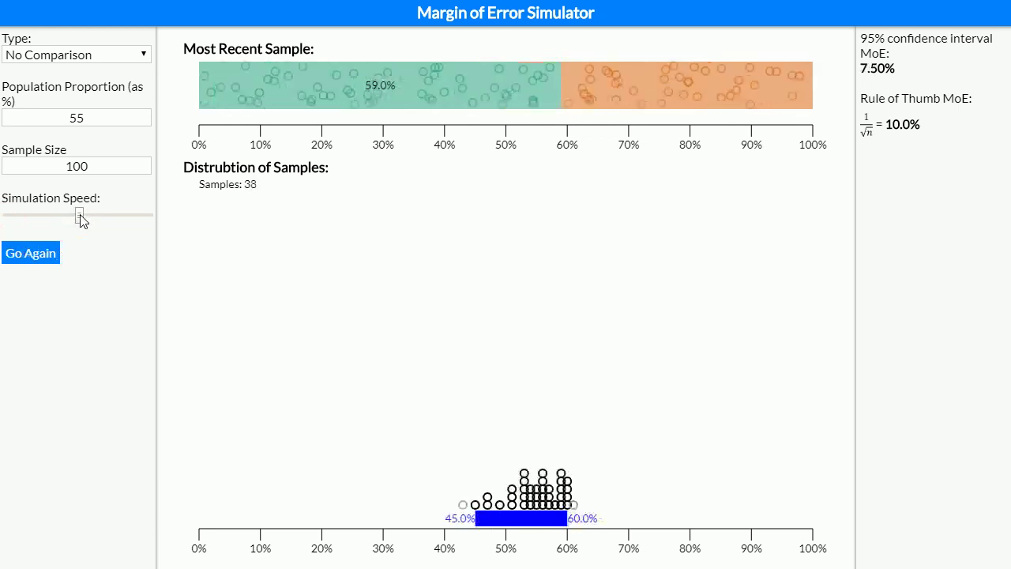
left_click_drag(80, 215, 110, 214)
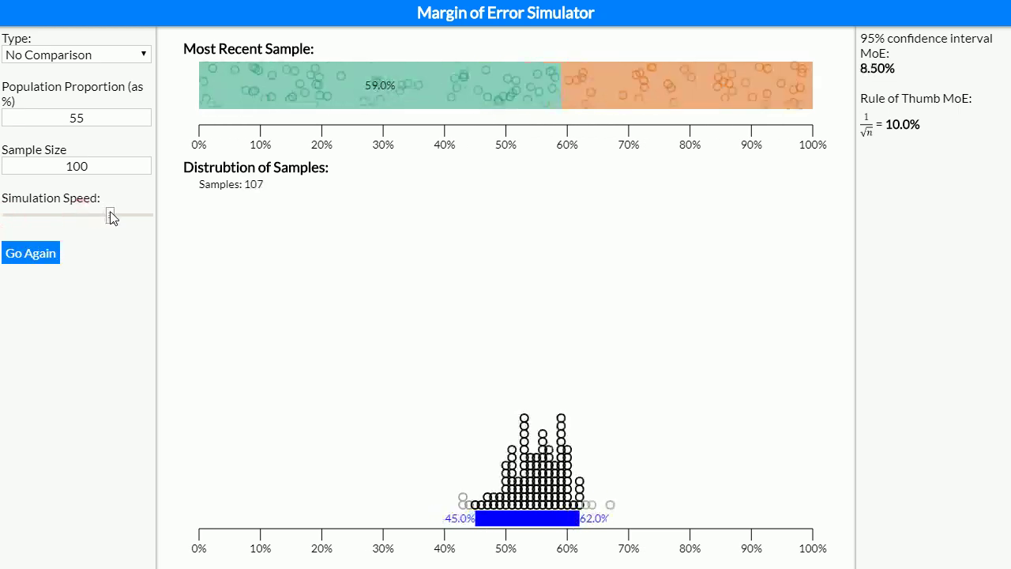
left_click_drag(110, 214, 135, 215)
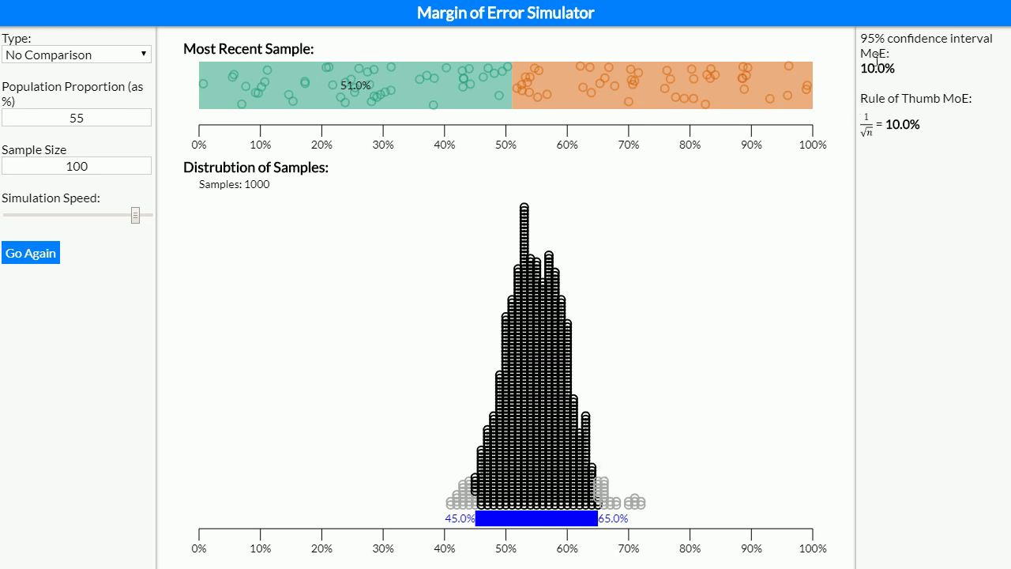
double_click(863, 66)
double_click(894, 124)
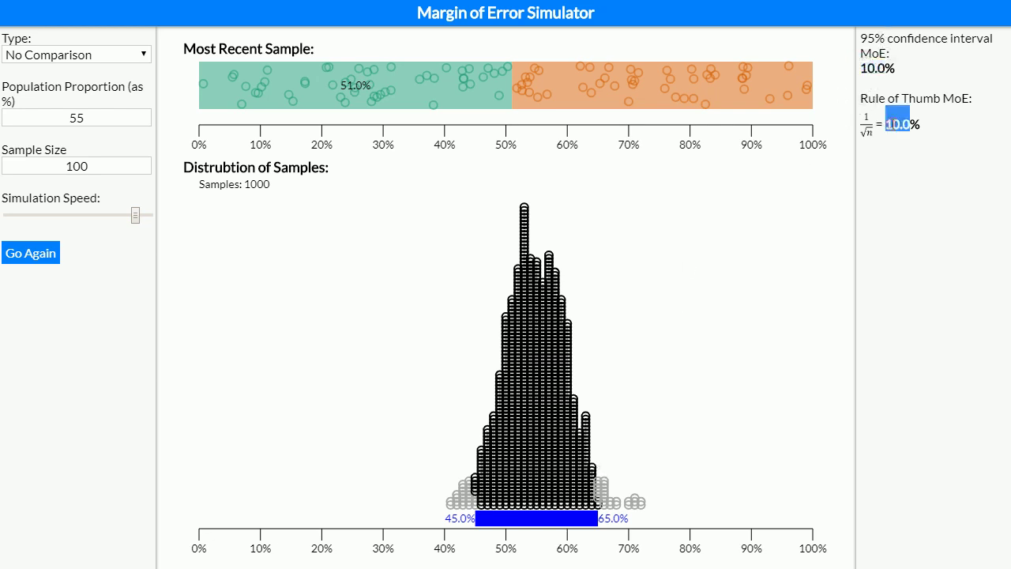
left_click(890, 192)
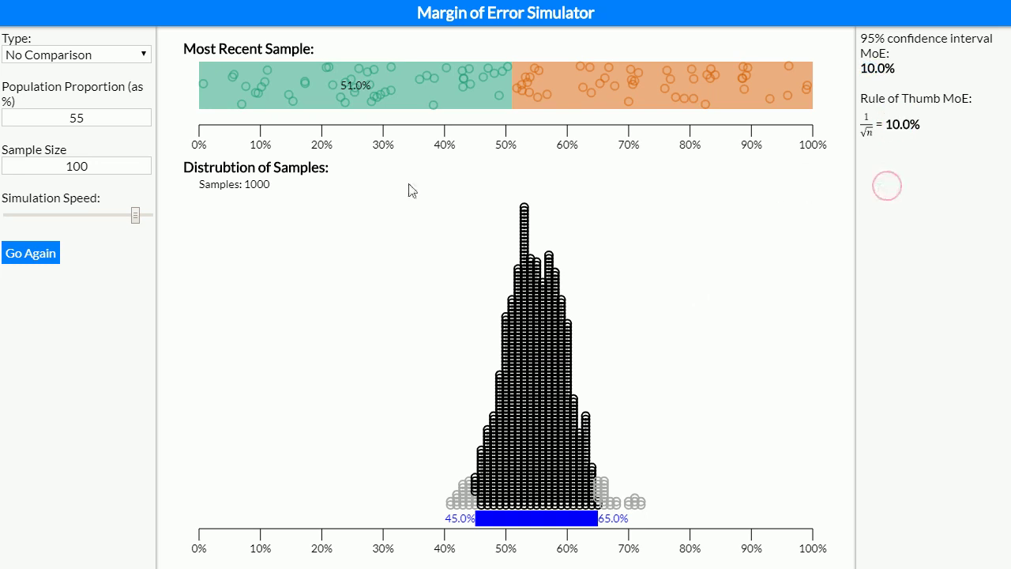
left_click_drag(138, 218, 142, 218)
left_click_drag(92, 116, 68, 116)
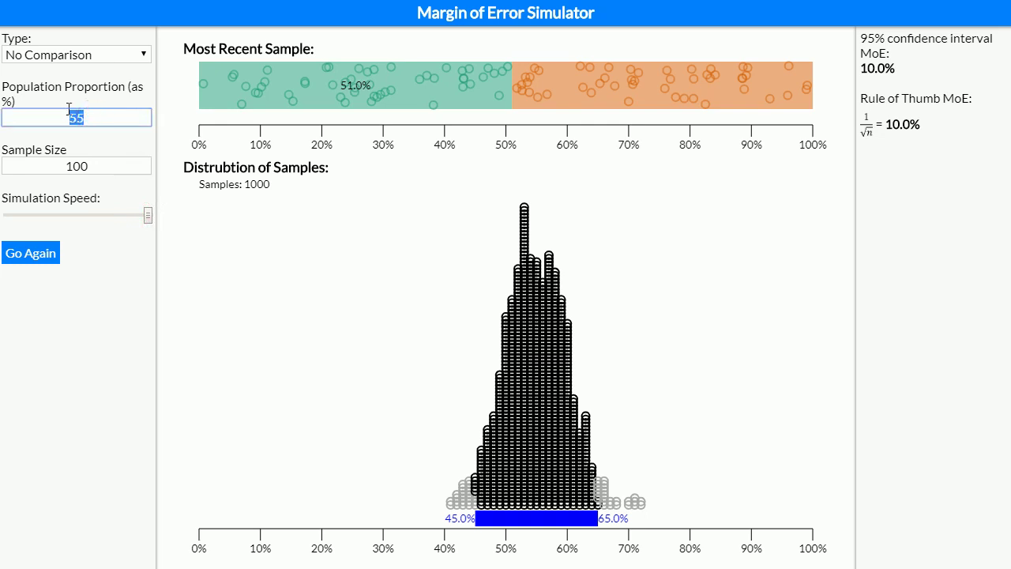
Set the population proportion to 40, then change it to 30
type("40")
key("Return")
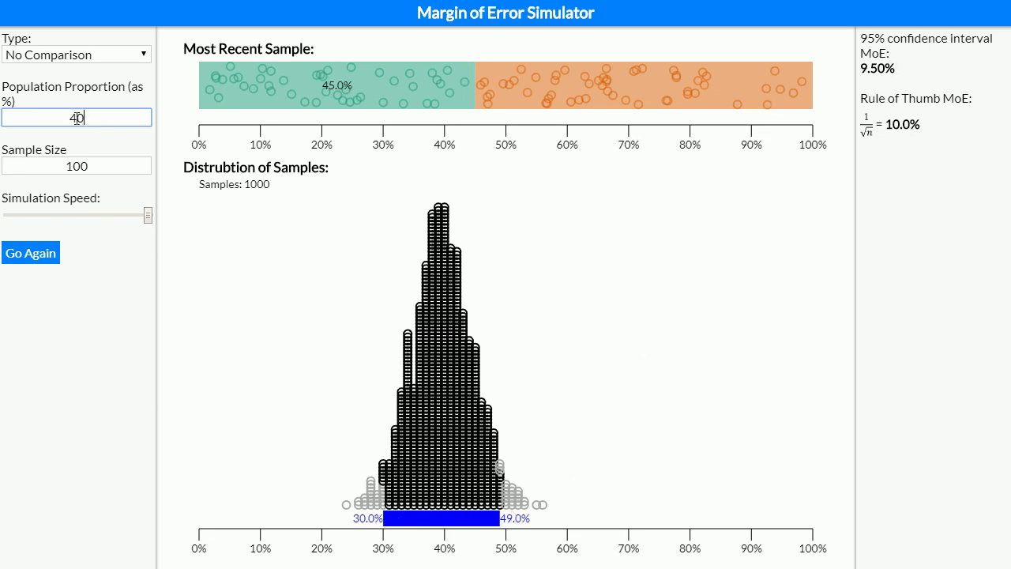
left_click_drag(77, 118, 49, 111)
type("3")
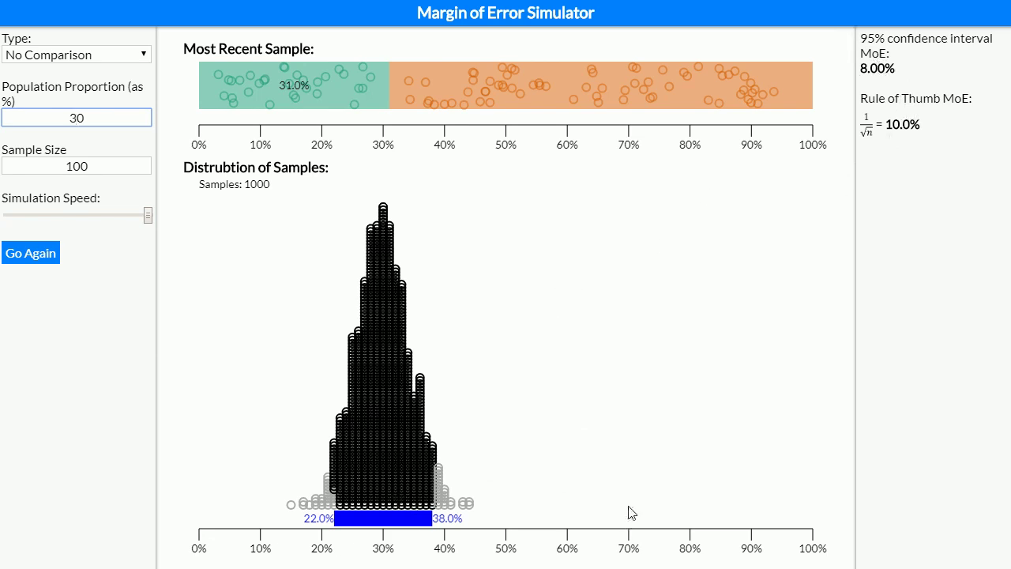
Try population proportions of 10 and then 90, then clear the field
key("BackSpace")
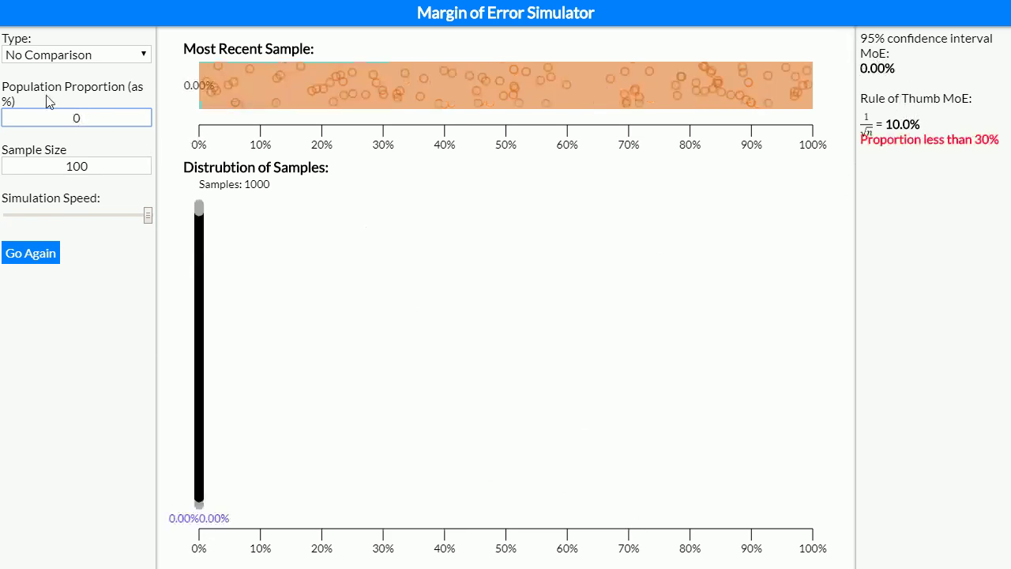
type("1")
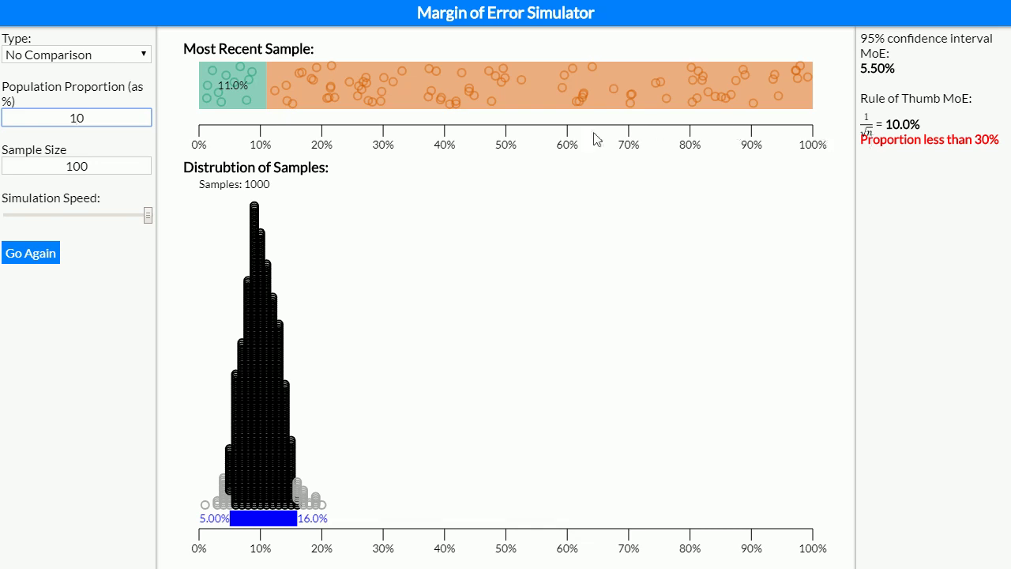
key("BackSpace")
type("9")
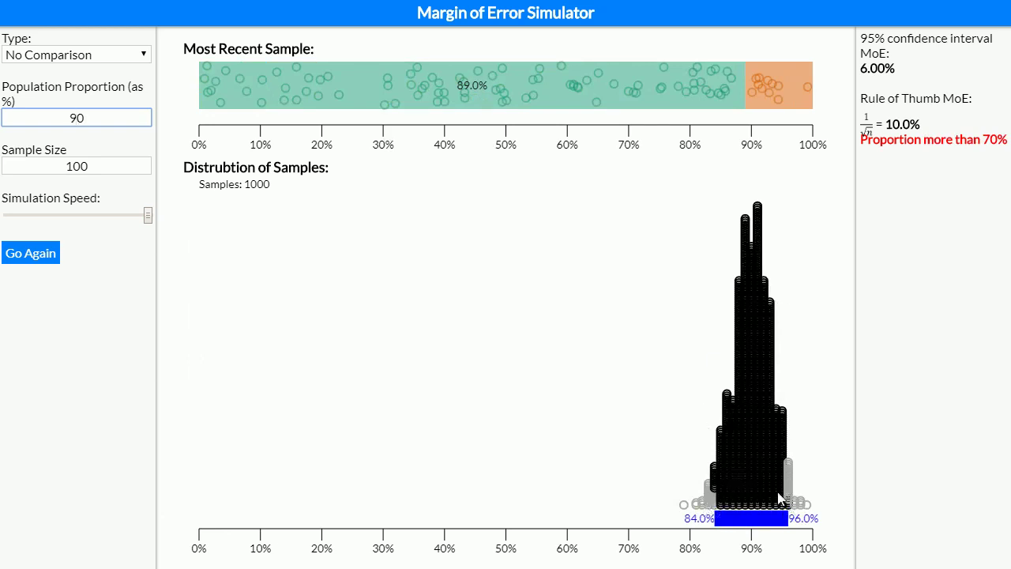
left_click(148, 215)
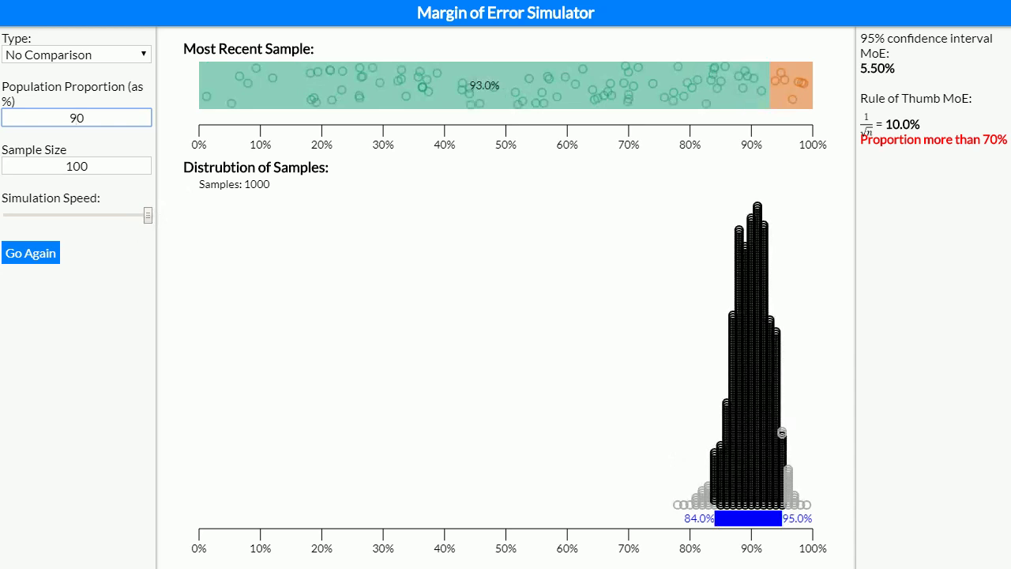
key("BackSpace")
Restore the 55% population proportion, then try a sample size of 10 and then 10000
type("55")
key("Delete")
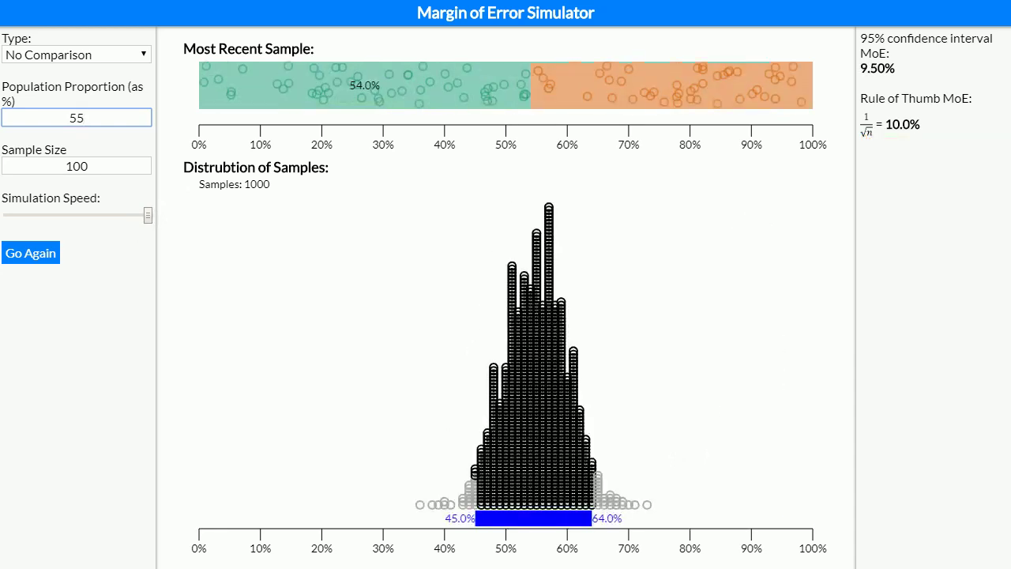
left_click(117, 164)
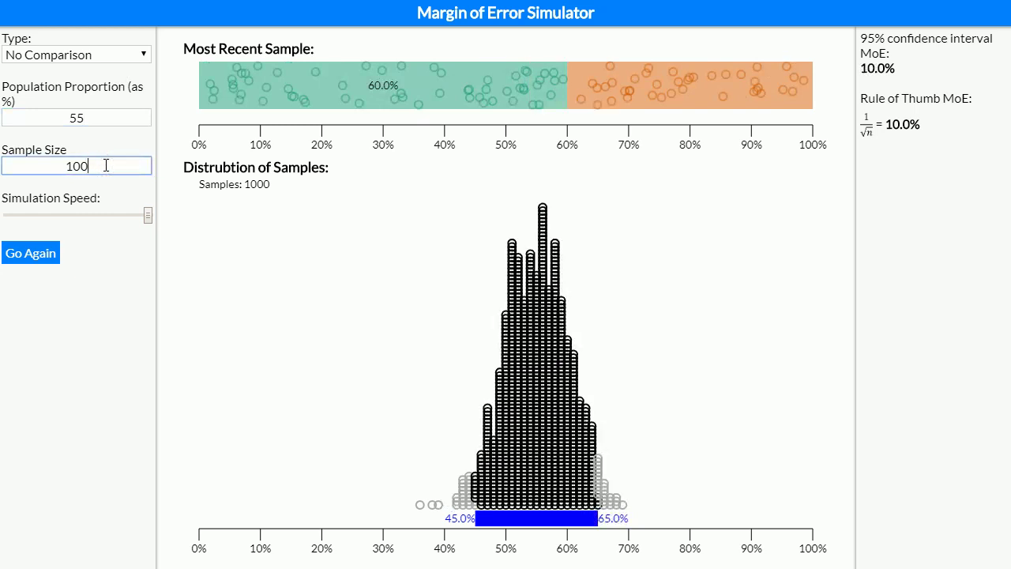
key("BackSpace")
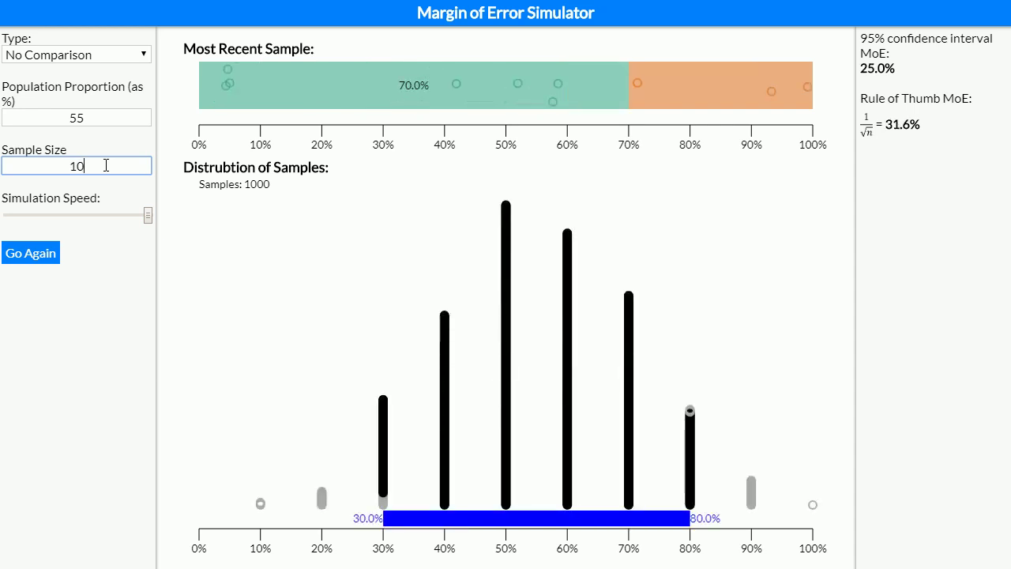
type("0")
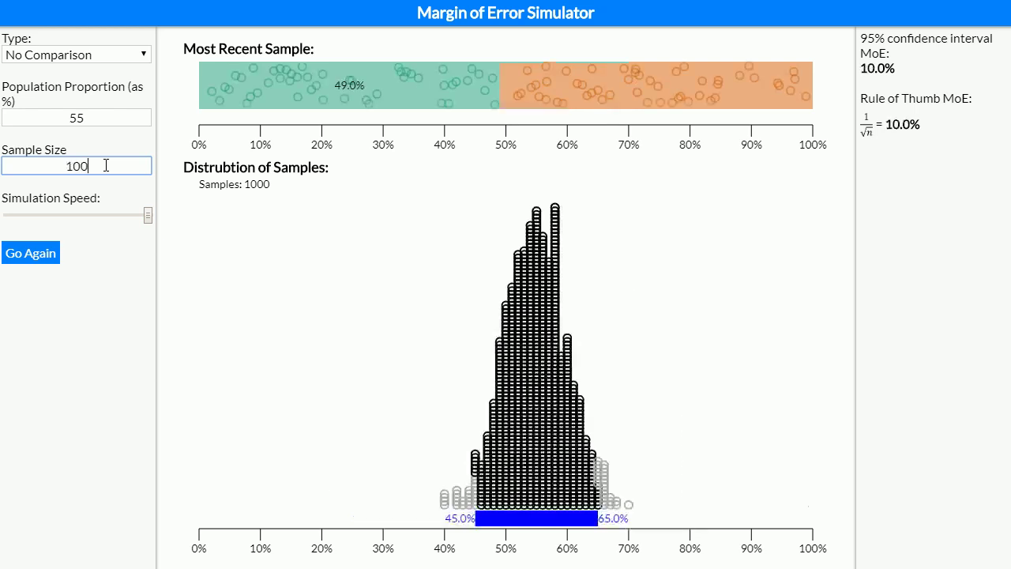
type("0")
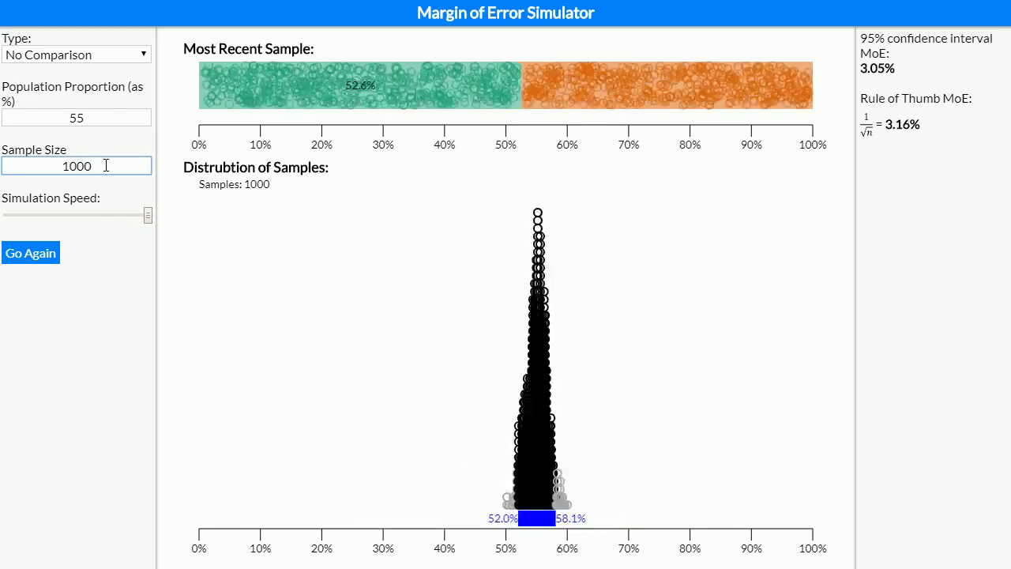
type("0")
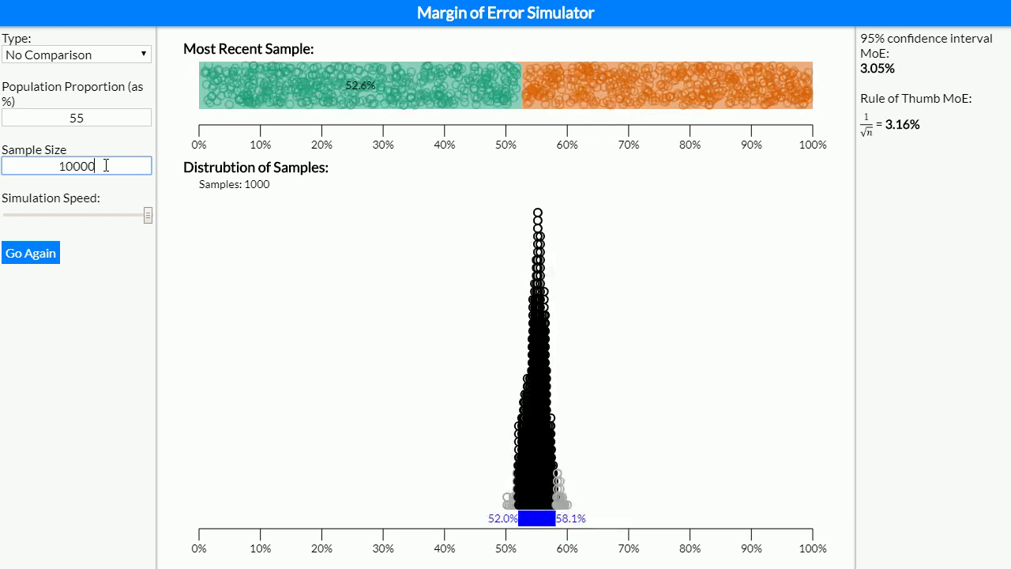